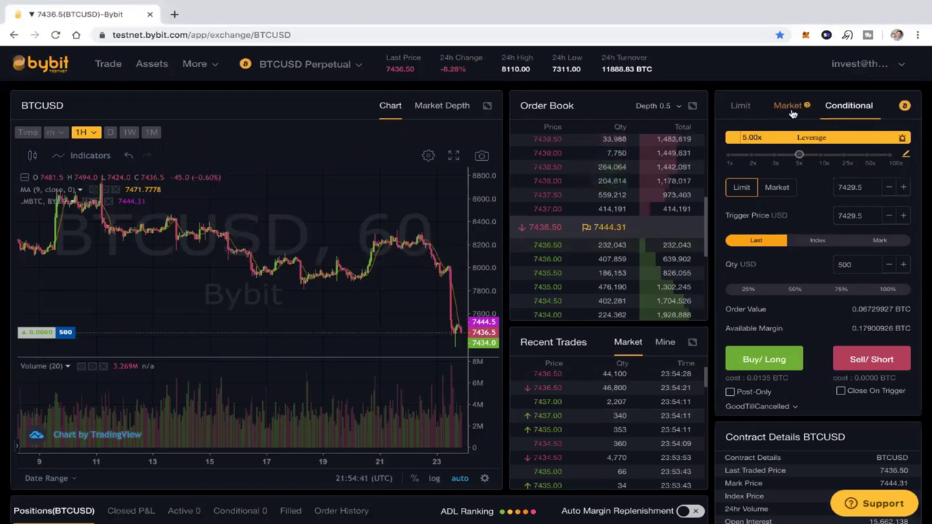
# Step: Switch the BTCUSD order form to a Market order, keeping 500 USD at 5x leverage
pyautogui.click(749, 107)
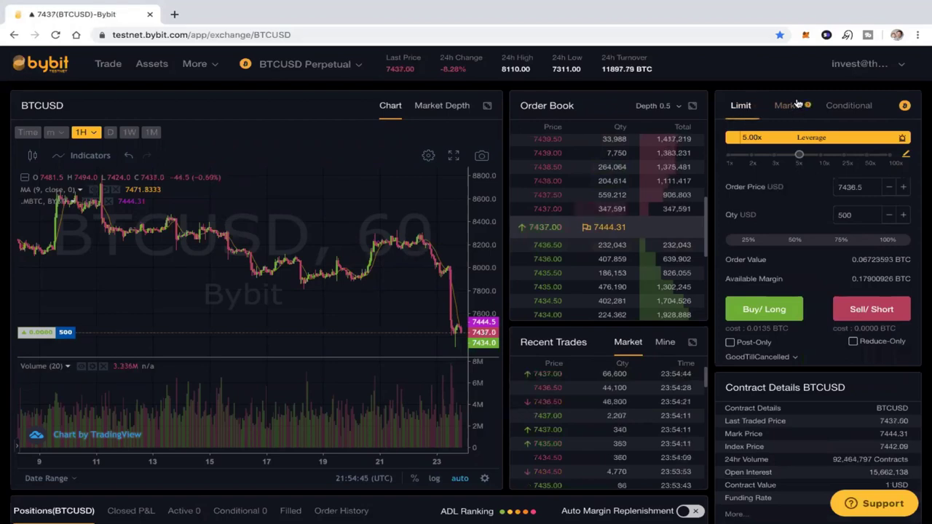
pyautogui.click(787, 106)
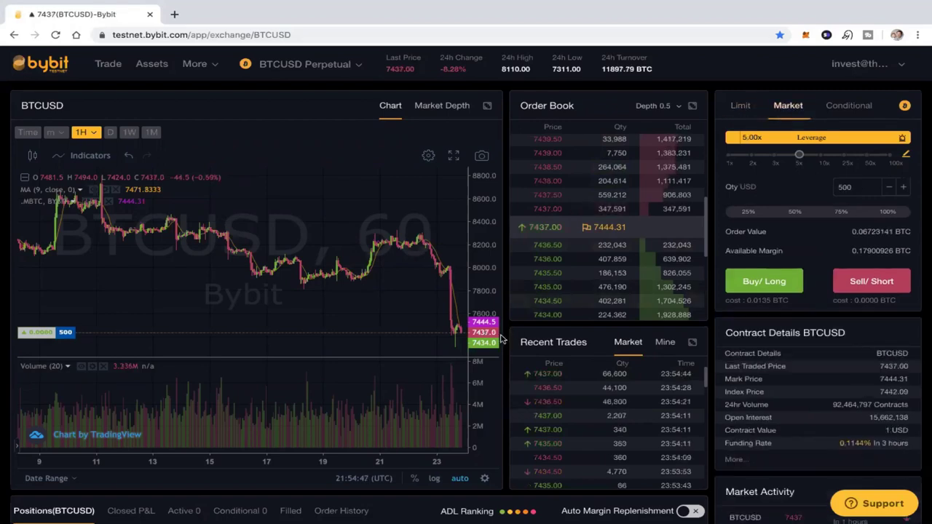
# Step: Scroll to the orders panel and confirm the Active and Conditional lists are both empty
pyautogui.scroll(-1, 503, 339)
pyautogui.scroll(-3, 503, 339)
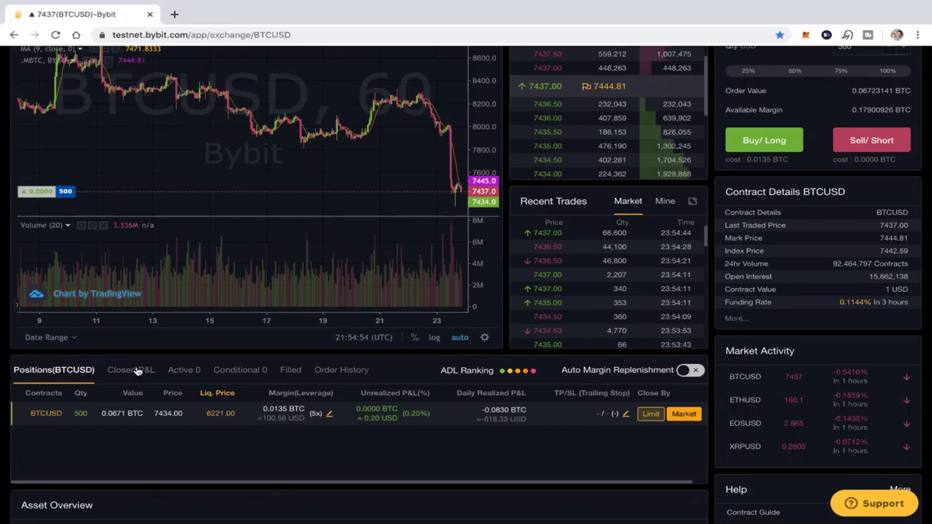
pyautogui.click(182, 373)
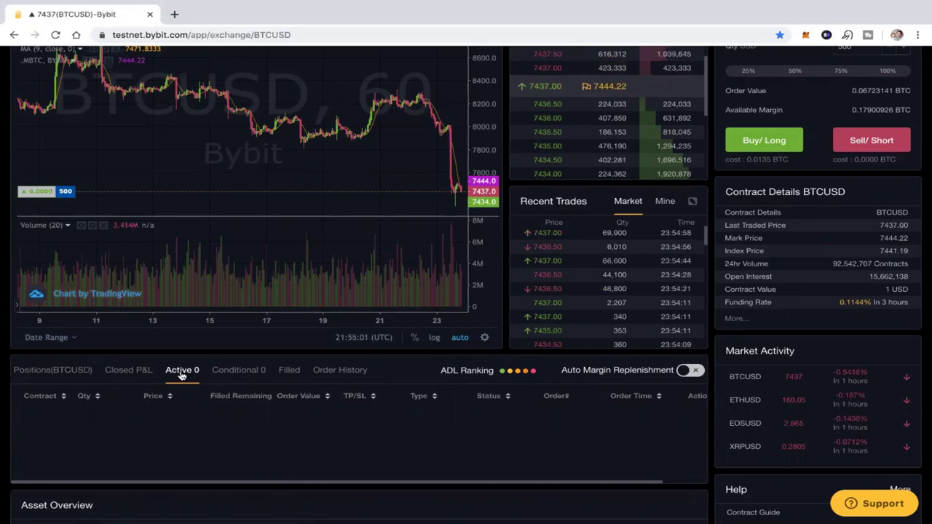
pyautogui.click(227, 377)
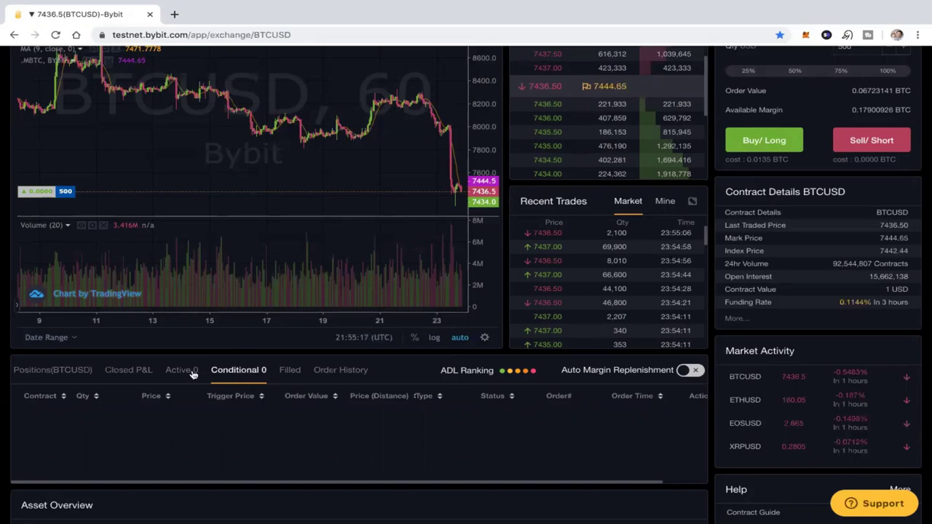
pyautogui.scroll(1, 77, 375)
pyautogui.scroll(2, 332, 153)
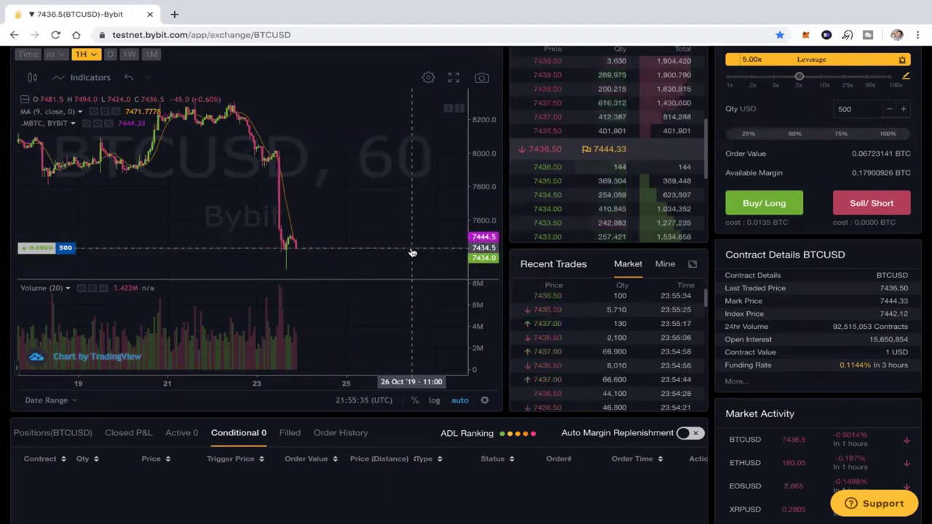
pyautogui.scroll(2, 400, 235)
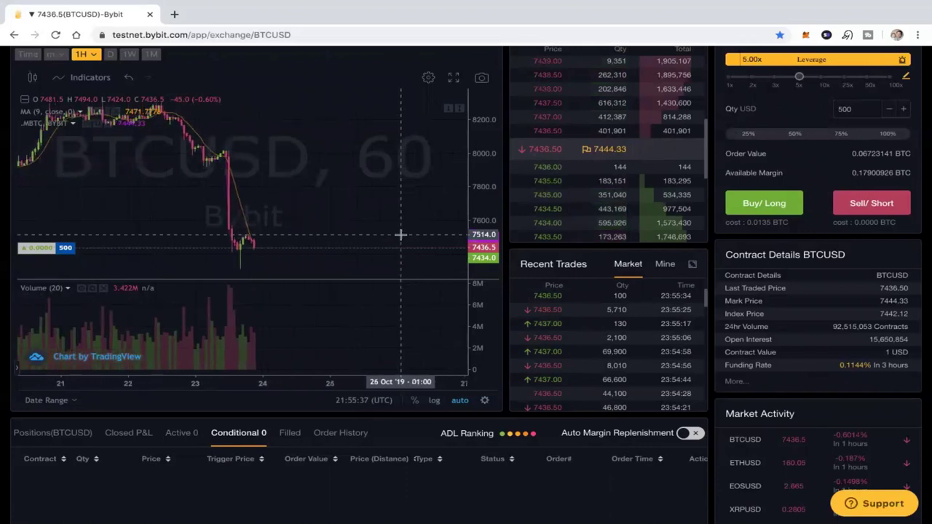
pyautogui.scroll(1, 401, 235)
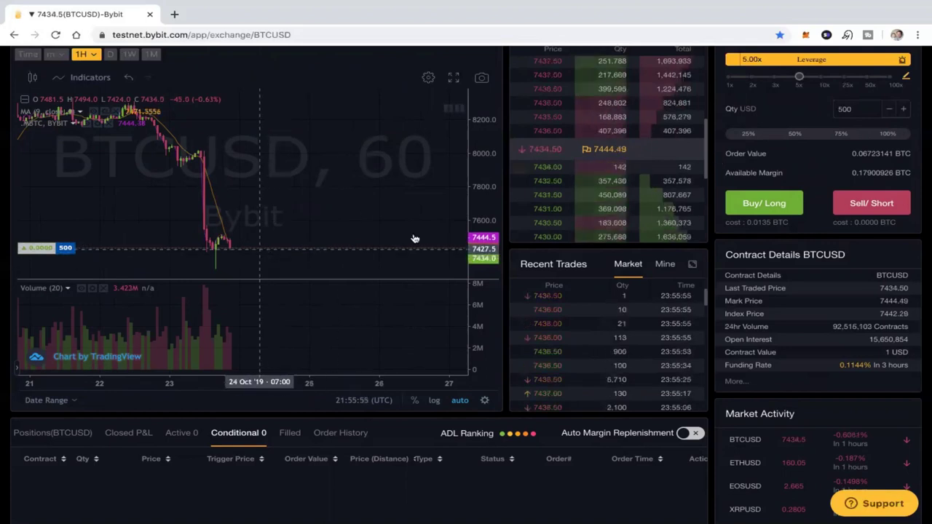
pyautogui.scroll(2, 712, 241)
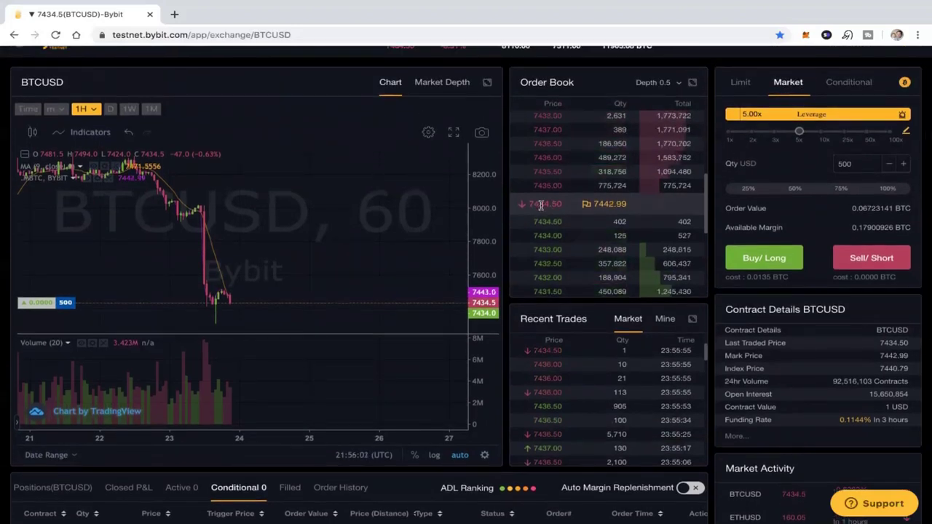
# Step: Set the quantity to 10000 USD and make it a Limit order priced at 7435
pyautogui.doubleClick(847, 163)
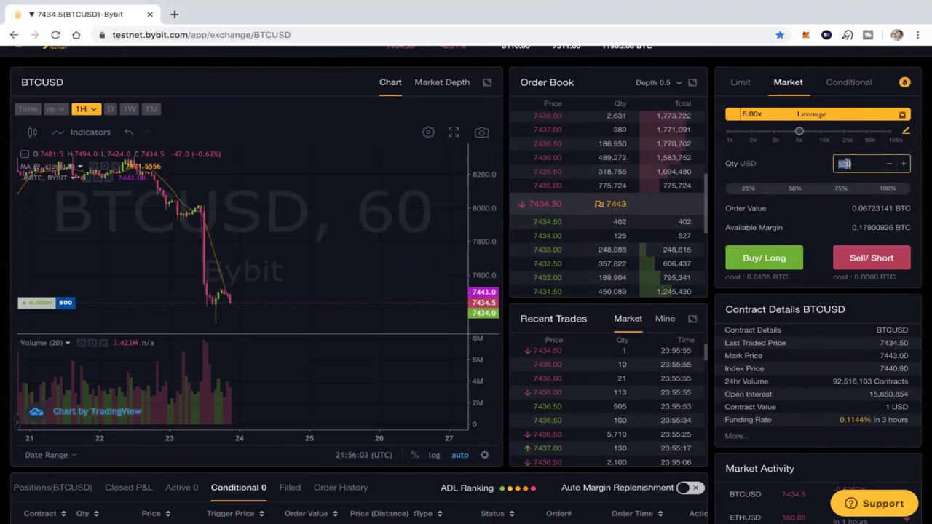
pyautogui.write('10000')
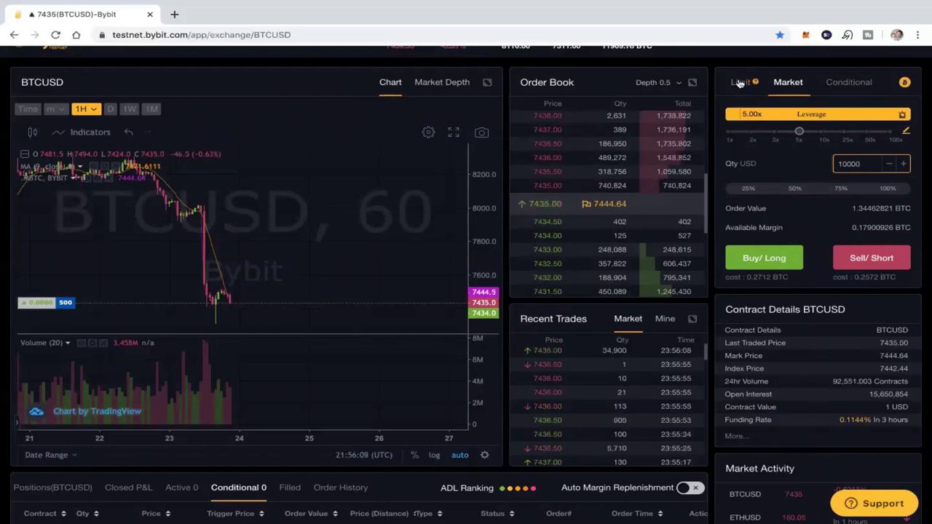
pyautogui.click(739, 84)
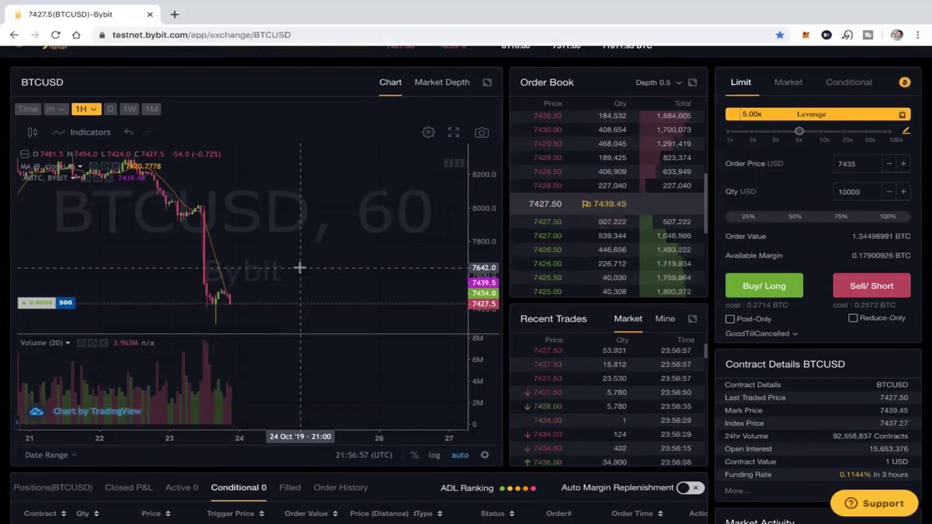
# Step: Make it a Conditional Market order with a 7800 trigger price for 10000 USD
pyautogui.click(843, 90)
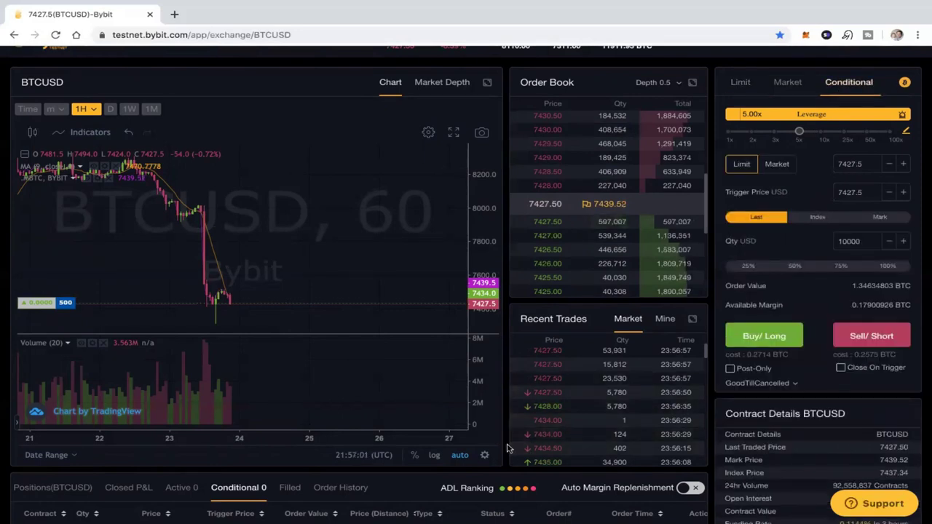
pyautogui.scroll(-1, 507, 448)
pyautogui.scroll(1, 502, 444)
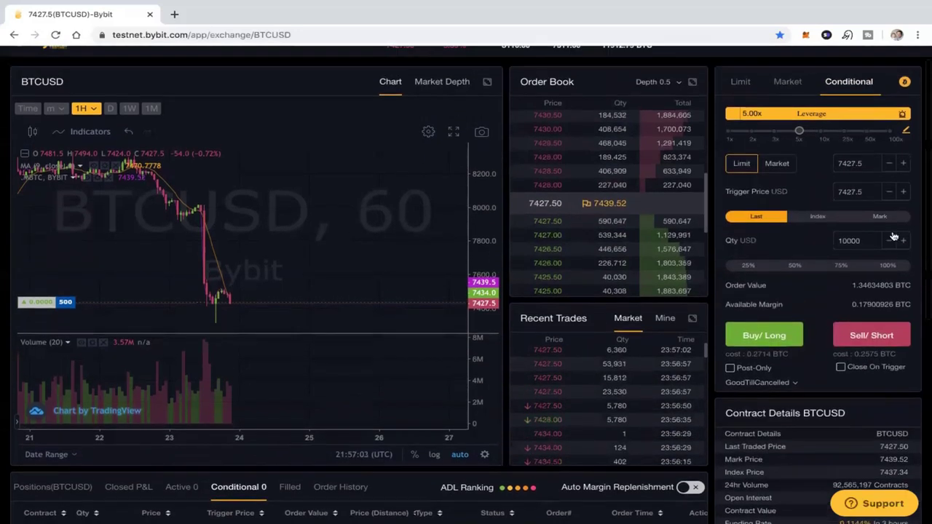
pyautogui.click(776, 163)
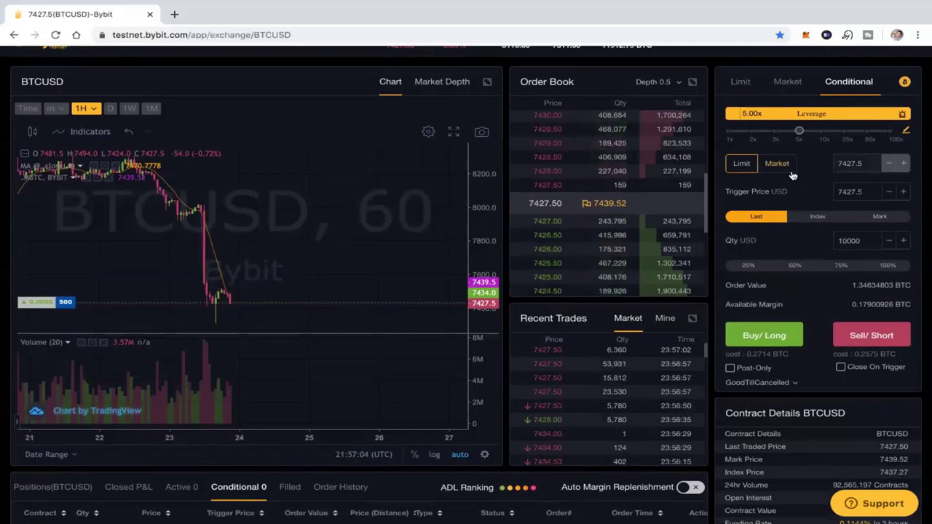
pyautogui.doubleClick(851, 191)
pyautogui.write('7800')
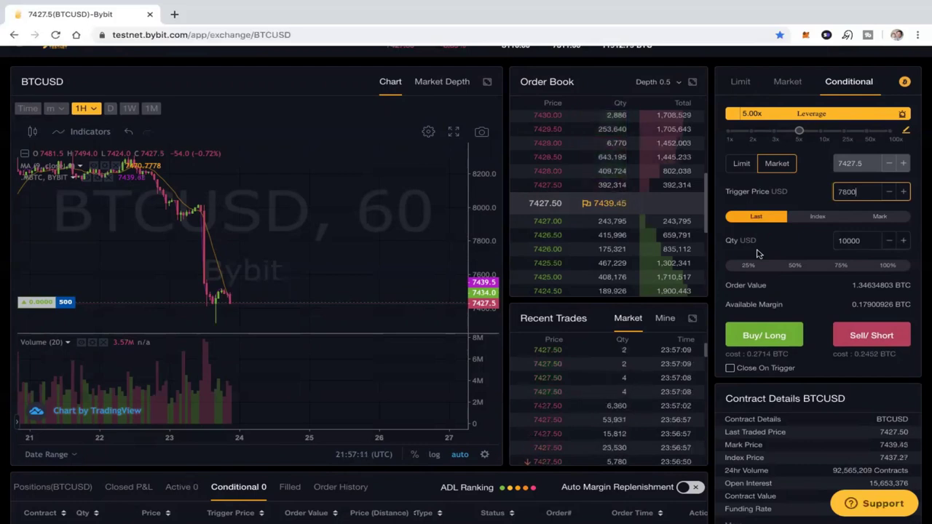
# Step: Submit the conditional buy and review its details: 7800 trigger, 0.27149109 BTC cost, 5x, IOC
pyautogui.click(758, 335)
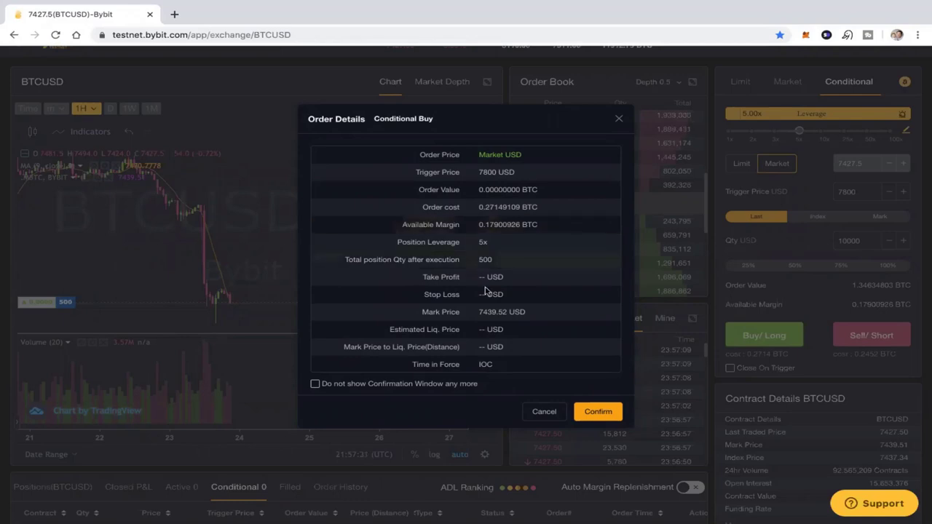
pyautogui.tripleClick(487, 173)
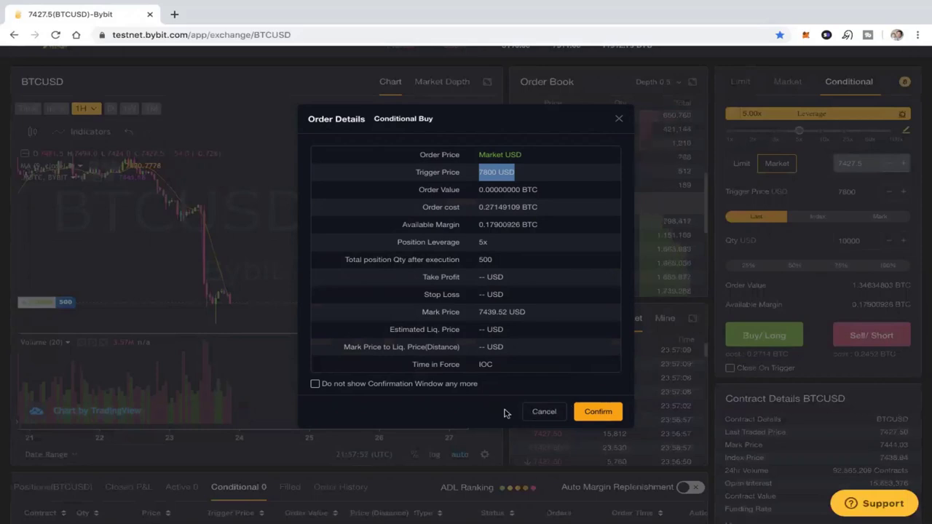
pyautogui.click(602, 412)
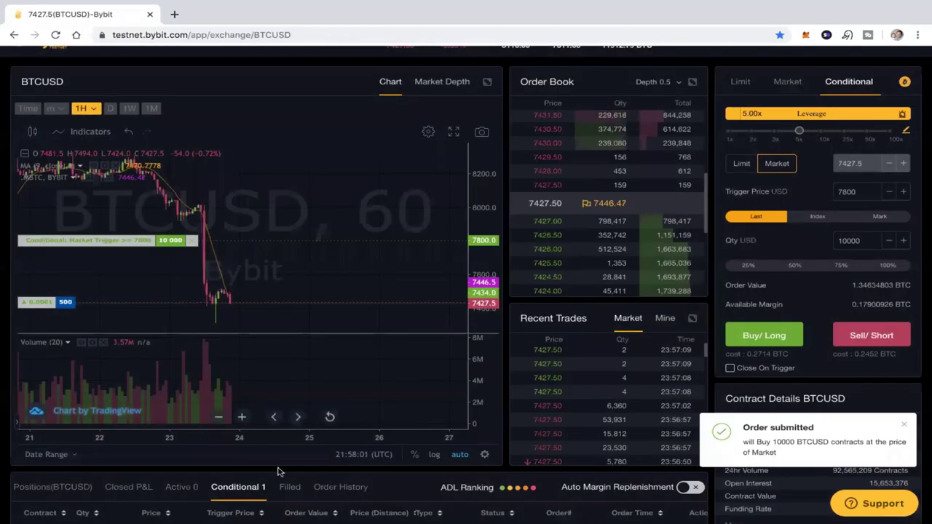
pyautogui.scroll(-2, 278, 471)
pyautogui.scroll(-1, 273, 435)
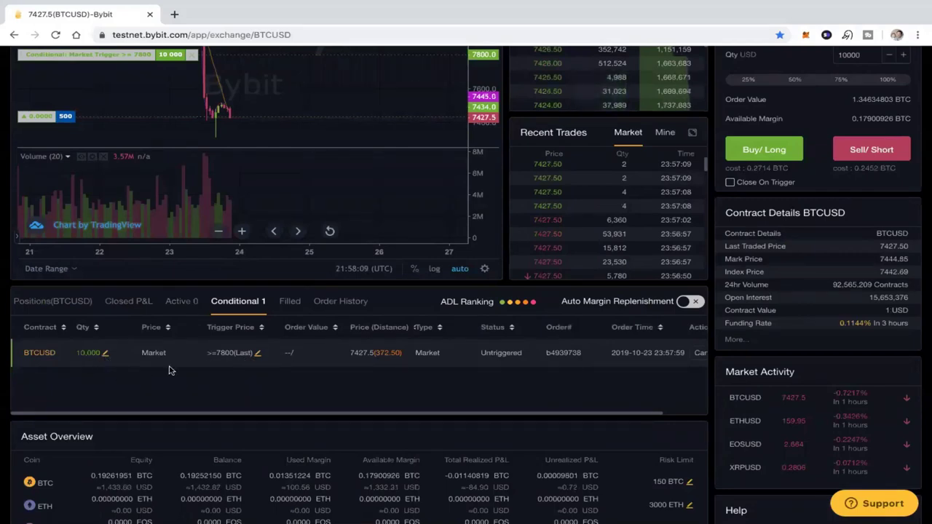
pyautogui.scroll(1, 233, 373)
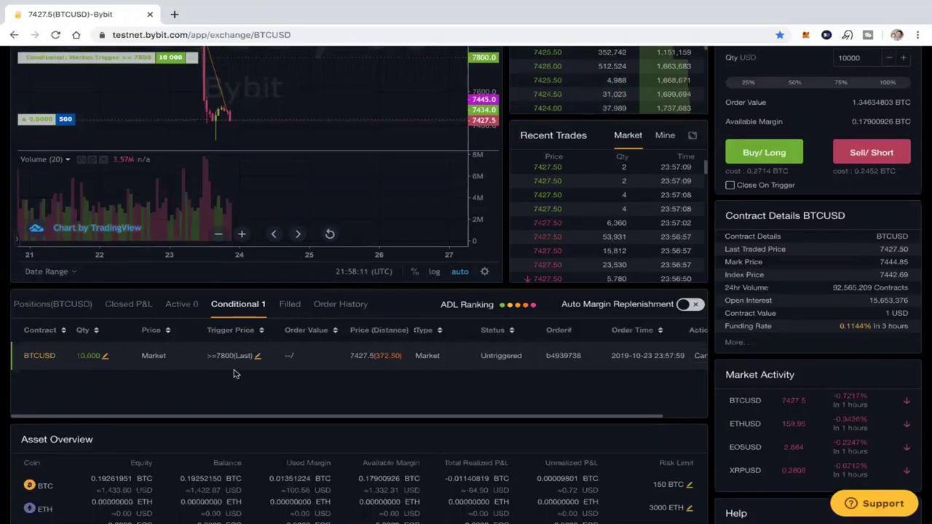
pyautogui.scroll(1, 235, 374)
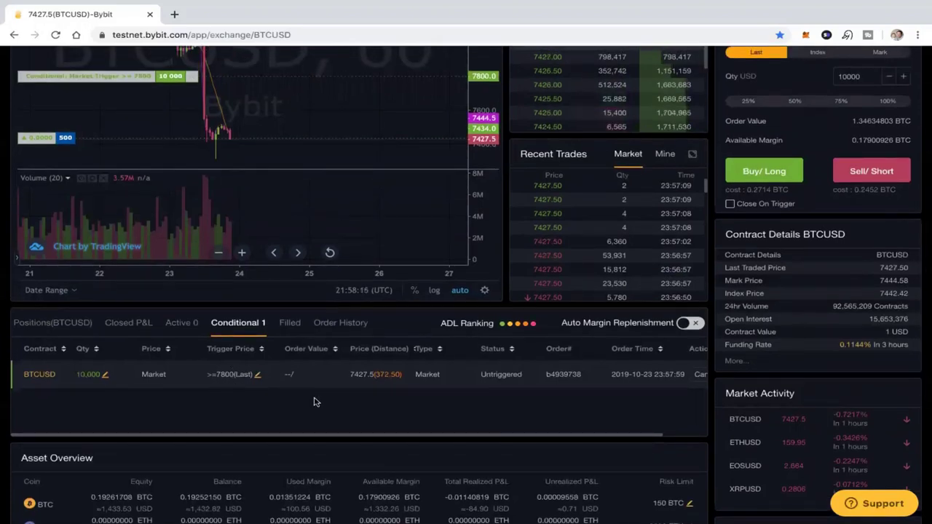
pyautogui.scroll(2, 377, 404)
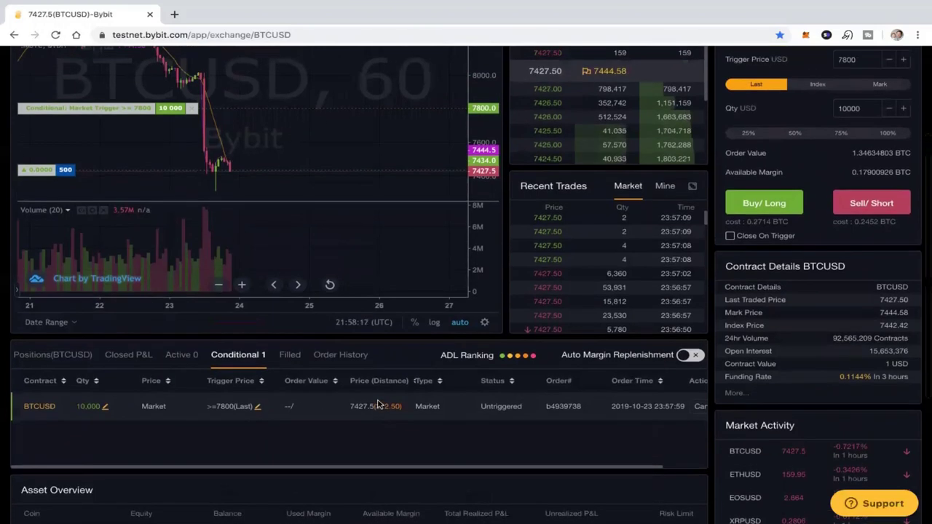
pyautogui.doubleClick(386, 409)
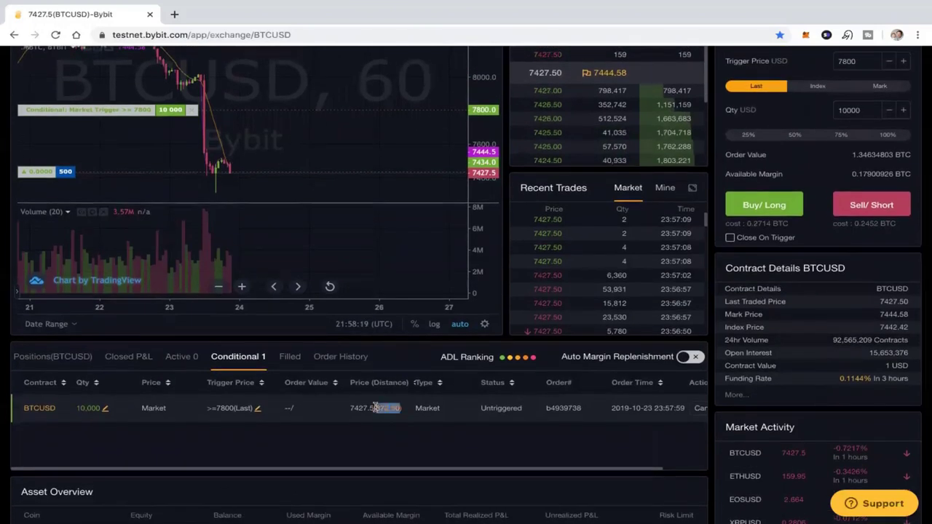
pyautogui.tripleClick(386, 410)
pyautogui.click(392, 418)
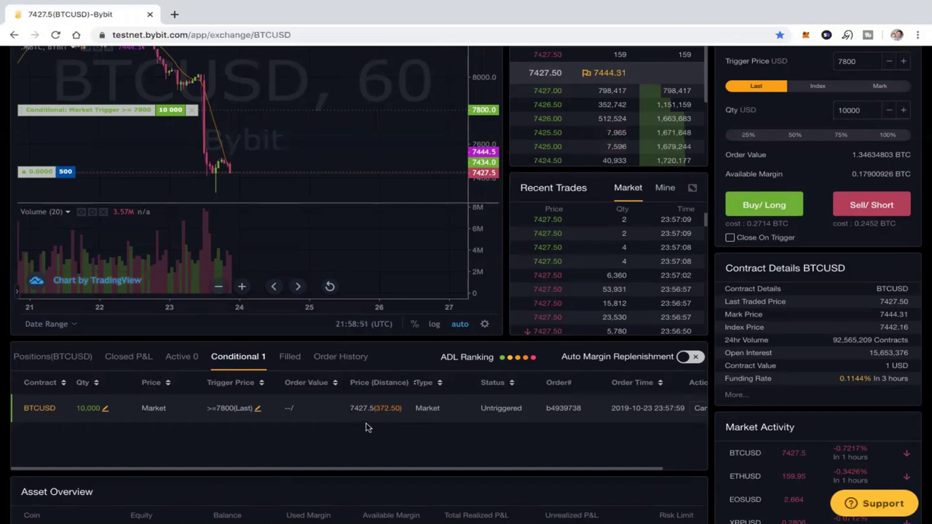
pyautogui.scroll(1, 367, 427)
pyautogui.scroll(-2, 366, 428)
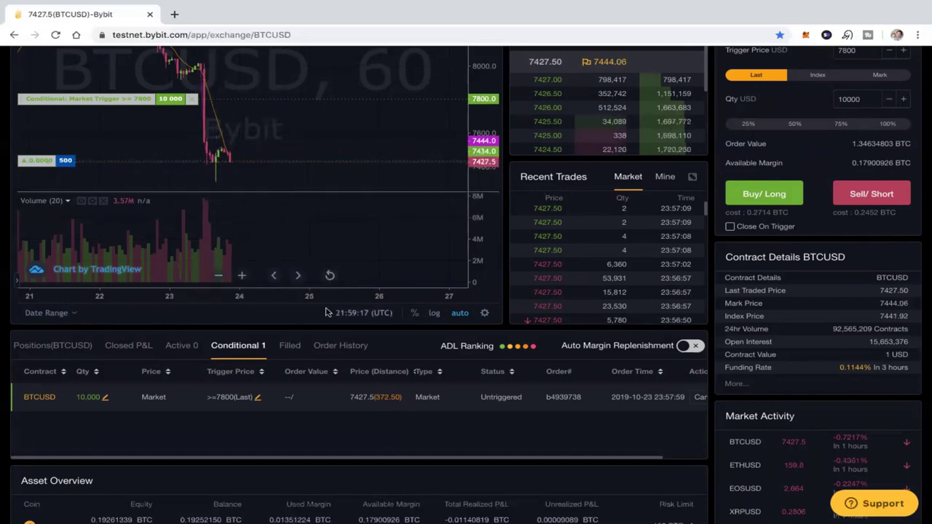
# Step: On the 500 USD position, enable take-profit 7825.5 (25% preset) and stop-loss 7360.5 (5% preset)
pyautogui.click(62, 348)
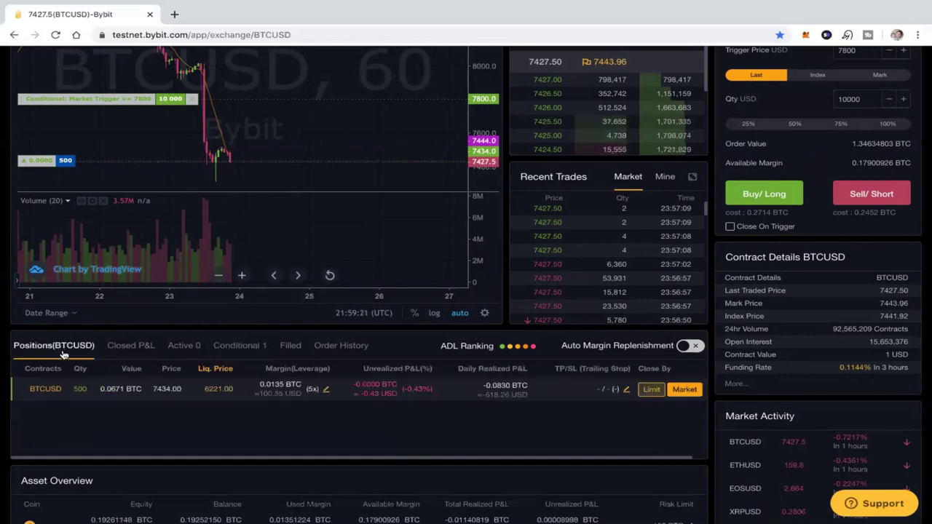
pyautogui.click(627, 391)
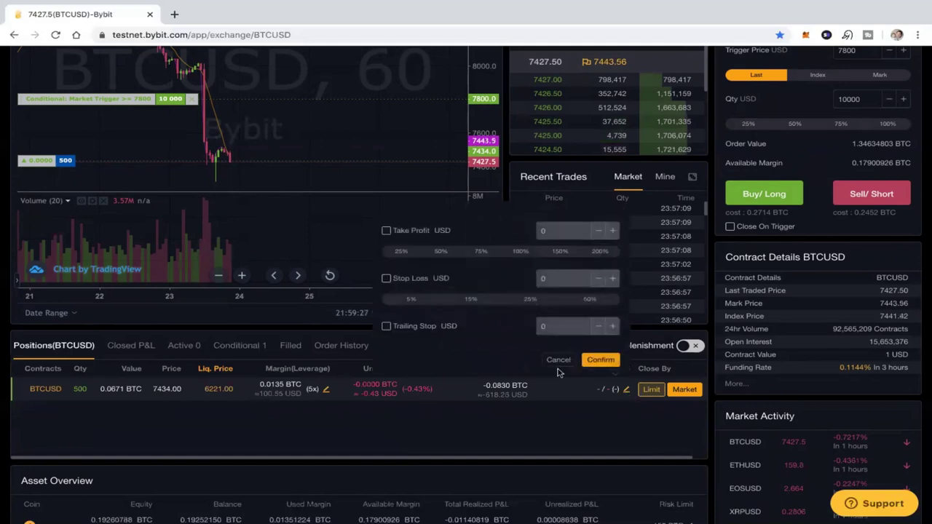
pyautogui.click(387, 232)
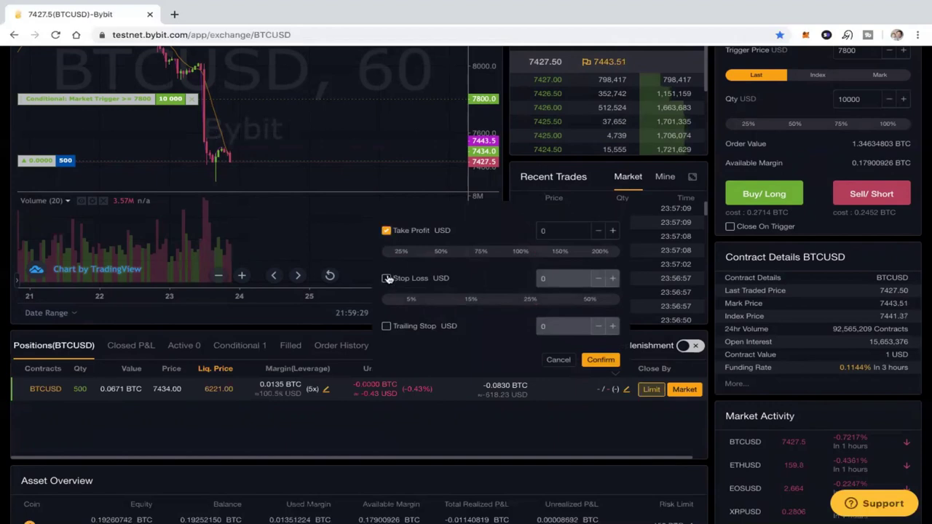
pyautogui.click(387, 280)
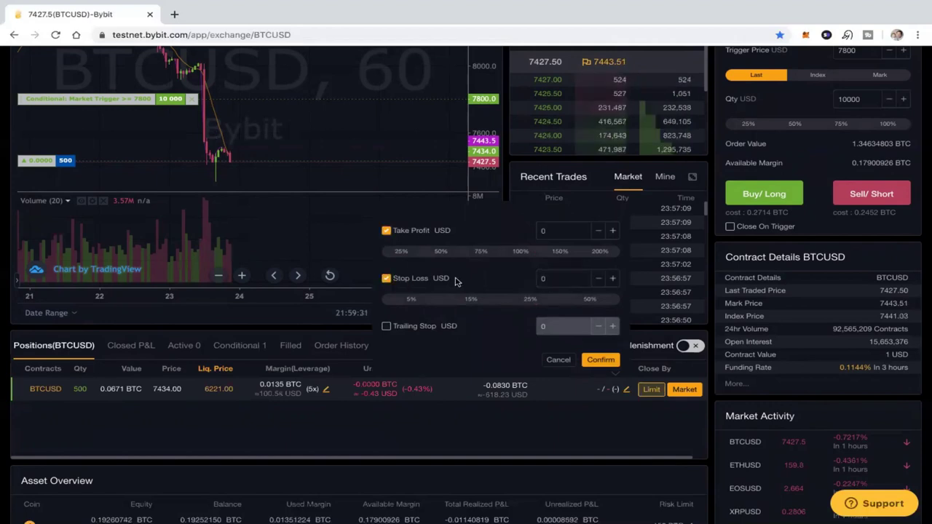
pyautogui.click(402, 251)
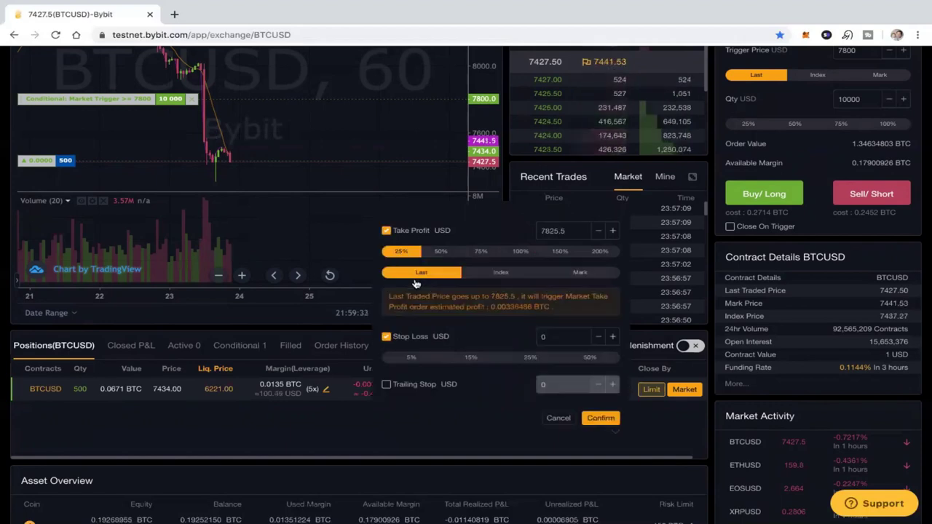
pyautogui.click(411, 299)
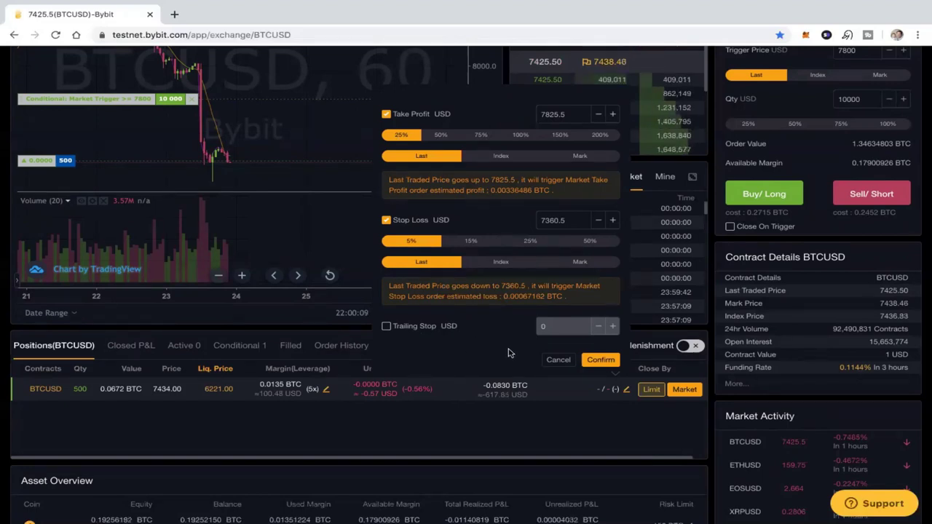
# Step: Confirm the TP/SL and verify three untriggered conditional orders, including closes at 7360.5 and 7825.5
pyautogui.click(603, 363)
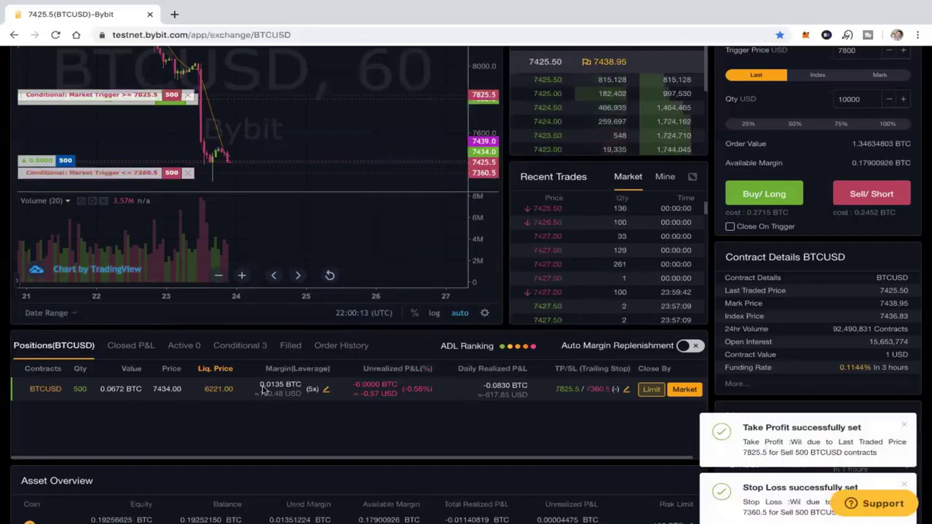
pyautogui.click(251, 348)
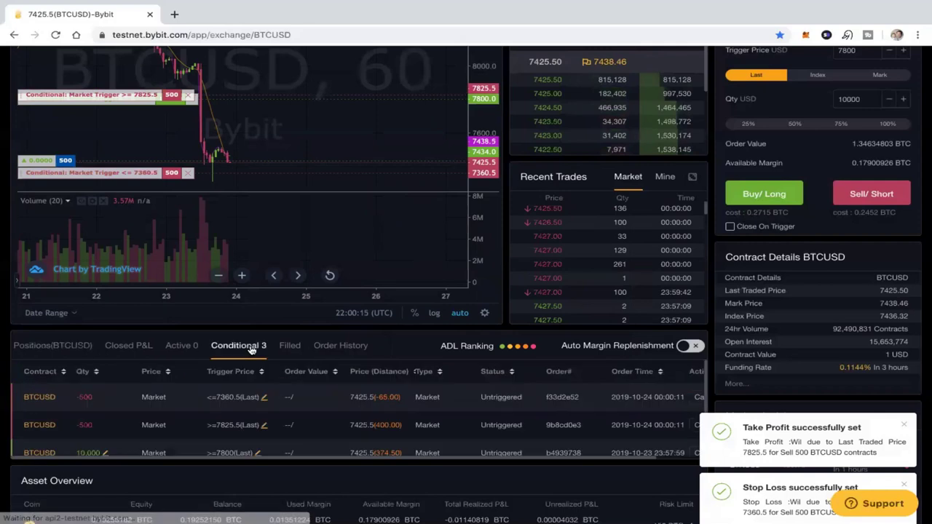
pyautogui.scroll(-1, 414, 351)
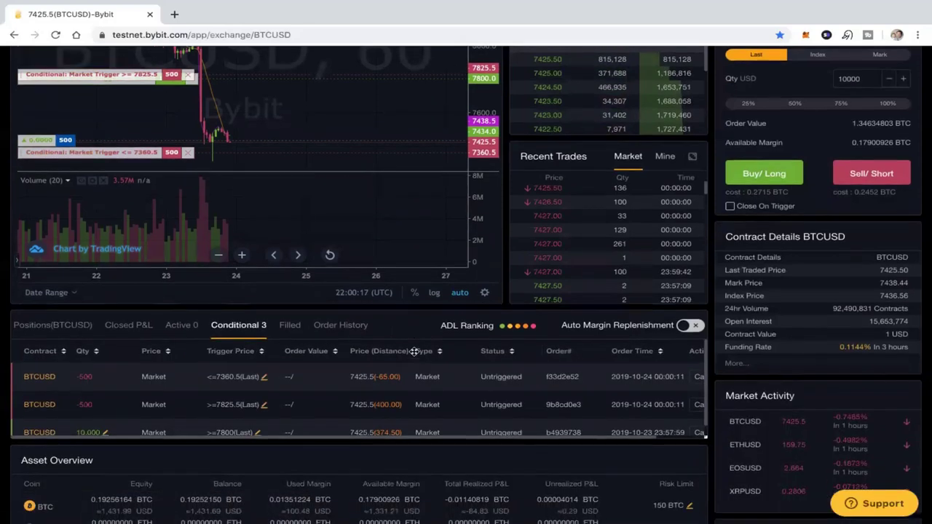
pyautogui.click(53, 310)
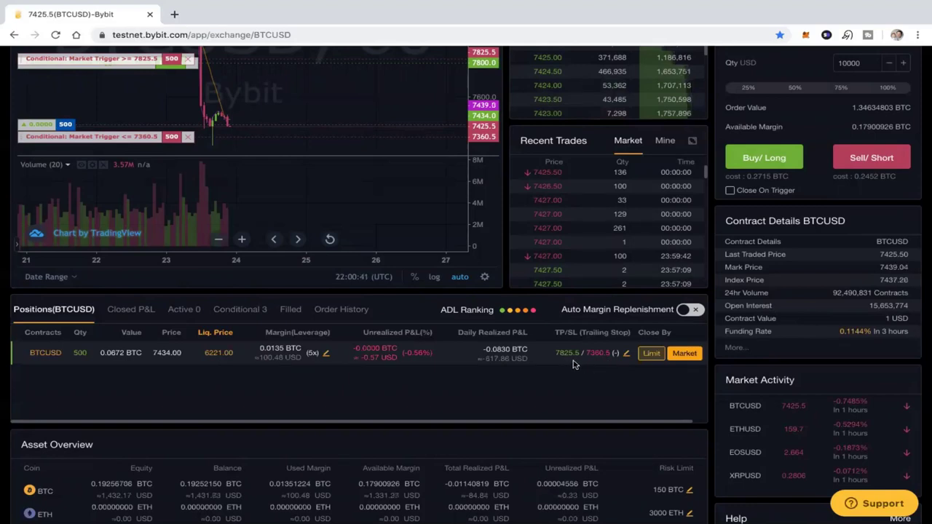
pyautogui.click(246, 313)
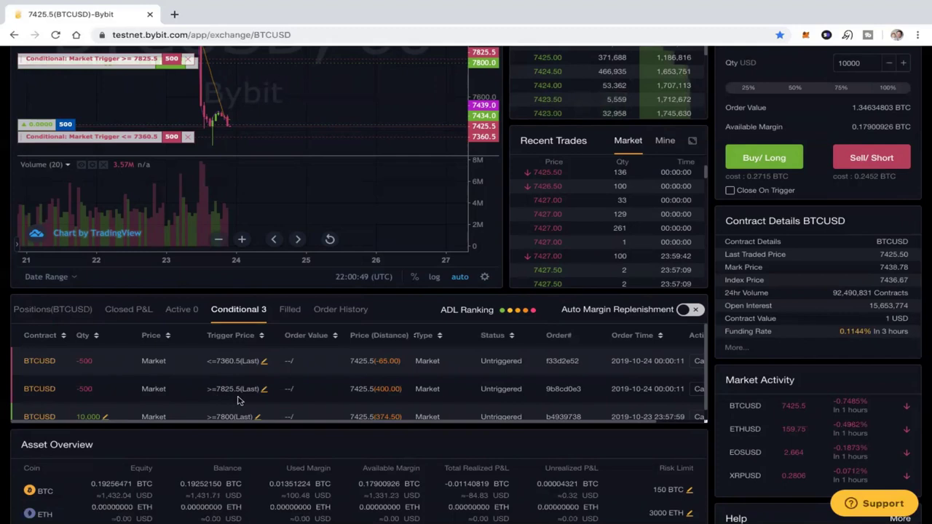
# Step: Review the conditional orders table, then check that the Active orders list is still empty
pyautogui.scroll(-1, 240, 399)
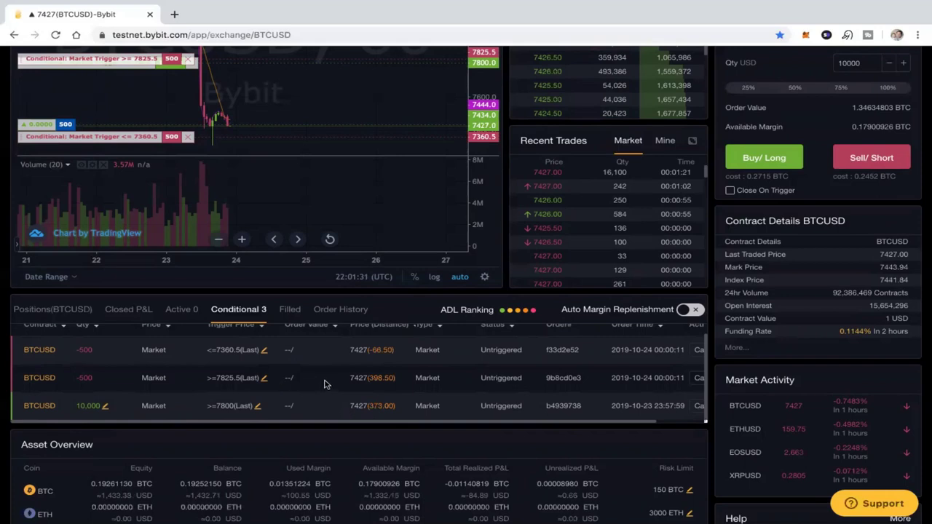
pyautogui.scroll(1, 324, 384)
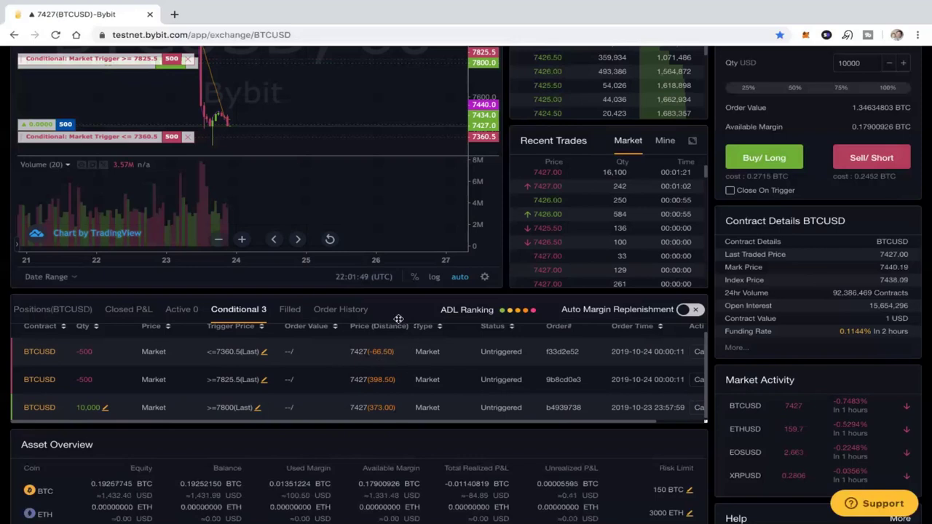
pyautogui.scroll(1, 398, 357)
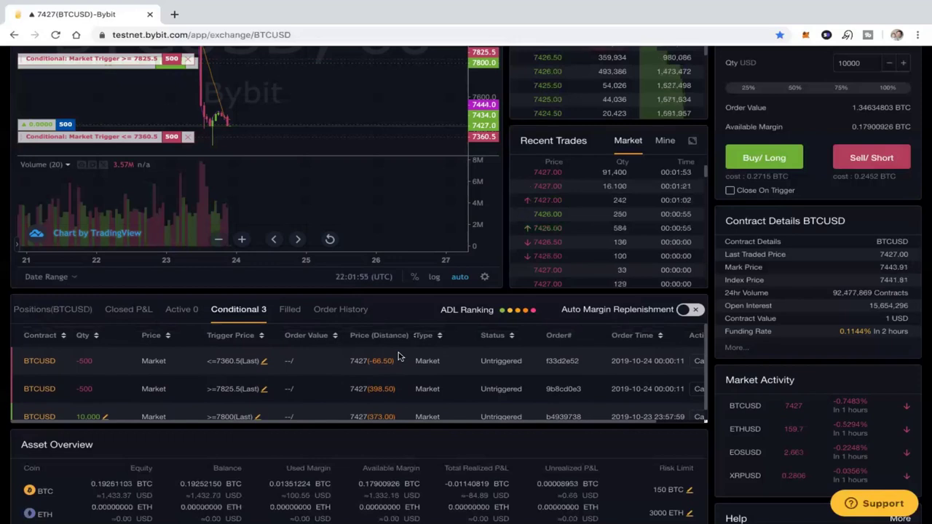
pyautogui.click(183, 310)
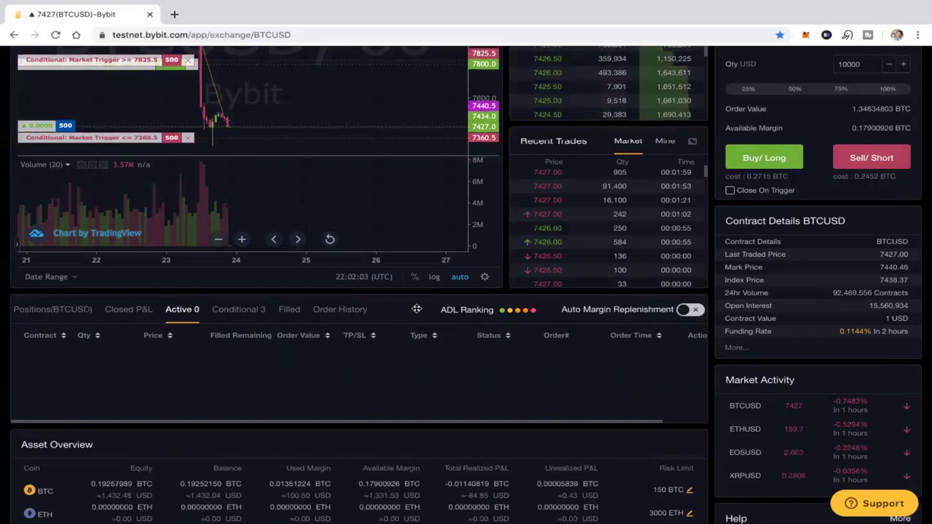
# Step: Scroll back up to show the 500 BTCUSD position beside the conditional order form
pyautogui.scroll(1, 417, 308)
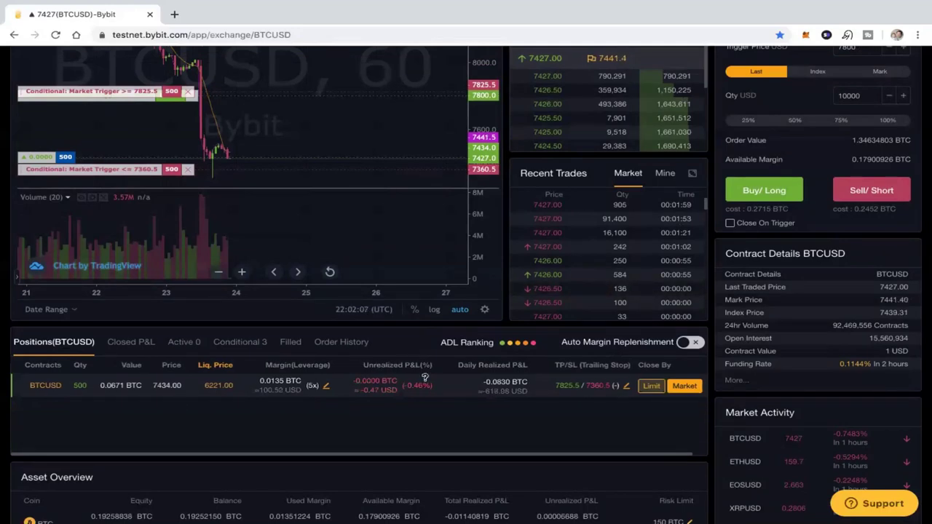
pyautogui.scroll(2, 710, 284)
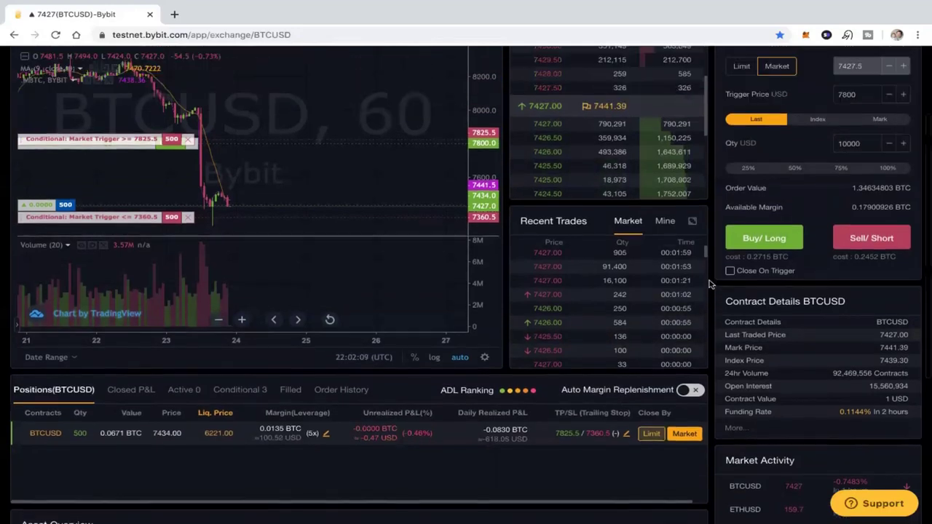
pyautogui.scroll(1, 710, 284)
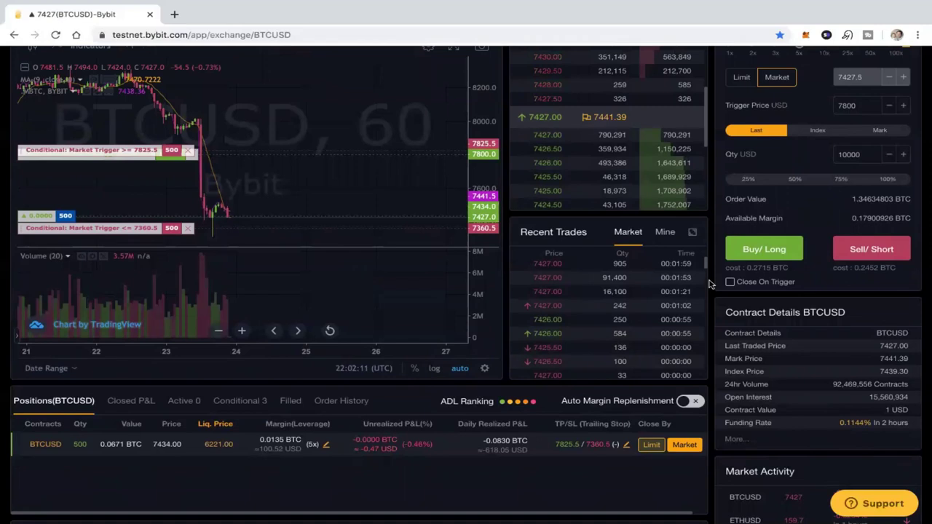
pyautogui.scroll(3, 809, 254)
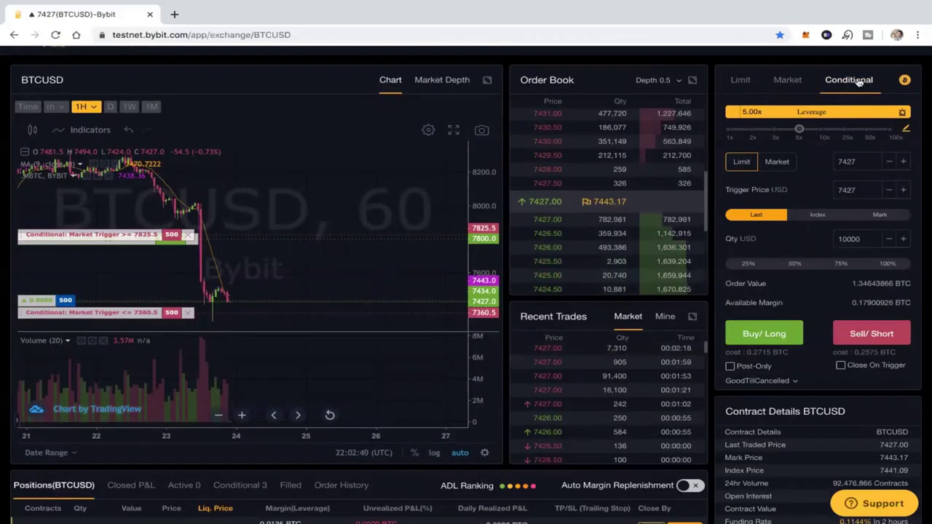
pyautogui.scroll(-1, 800, 195)
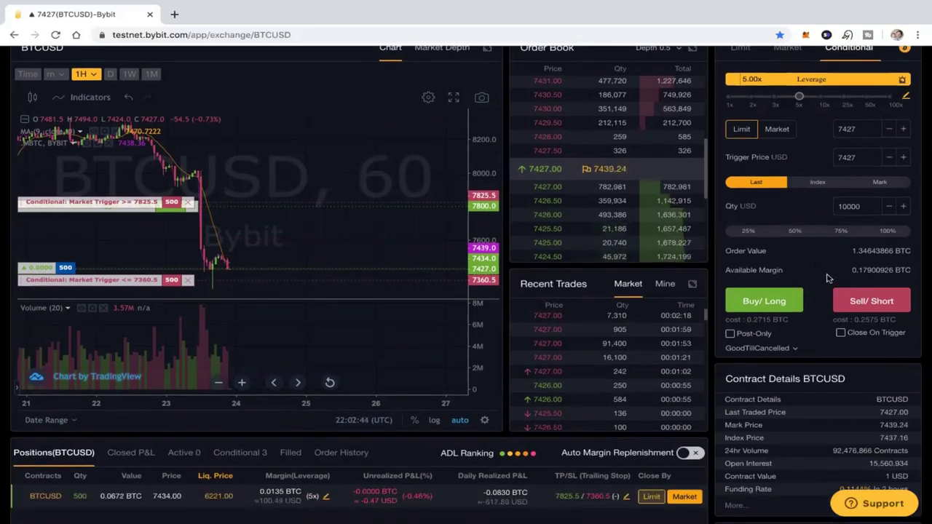
pyautogui.scroll(1, 772, 213)
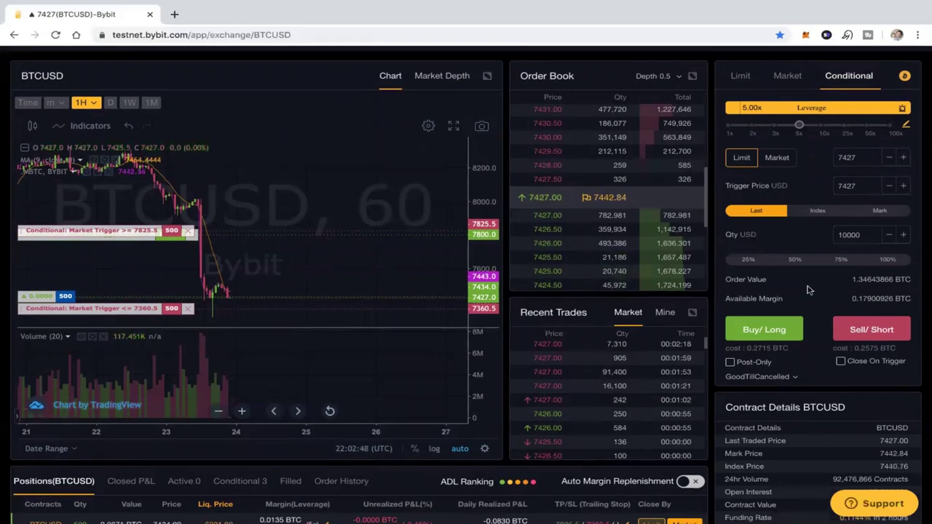
# Step: Enter 500 USD as the conditional order quantity, giving a 0.06732193 BTC order value
pyautogui.click(844, 238)
pyautogui.write('500')
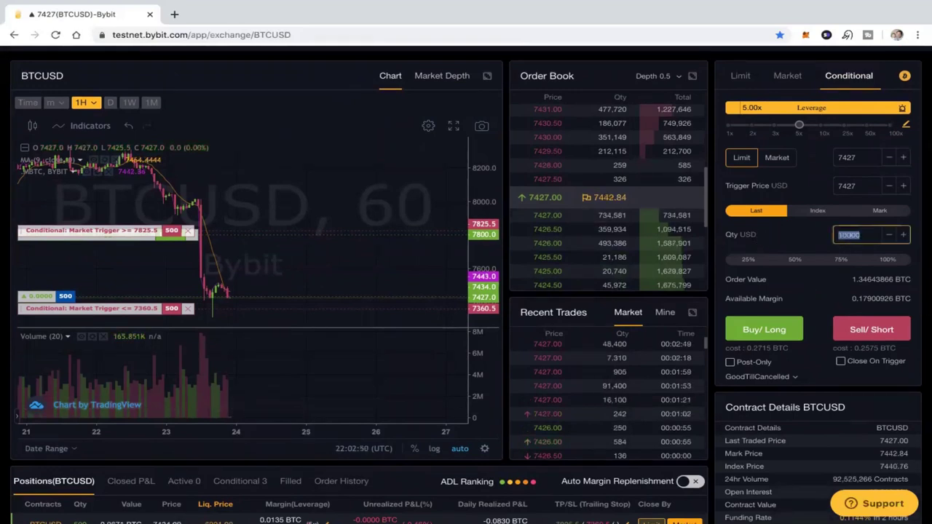